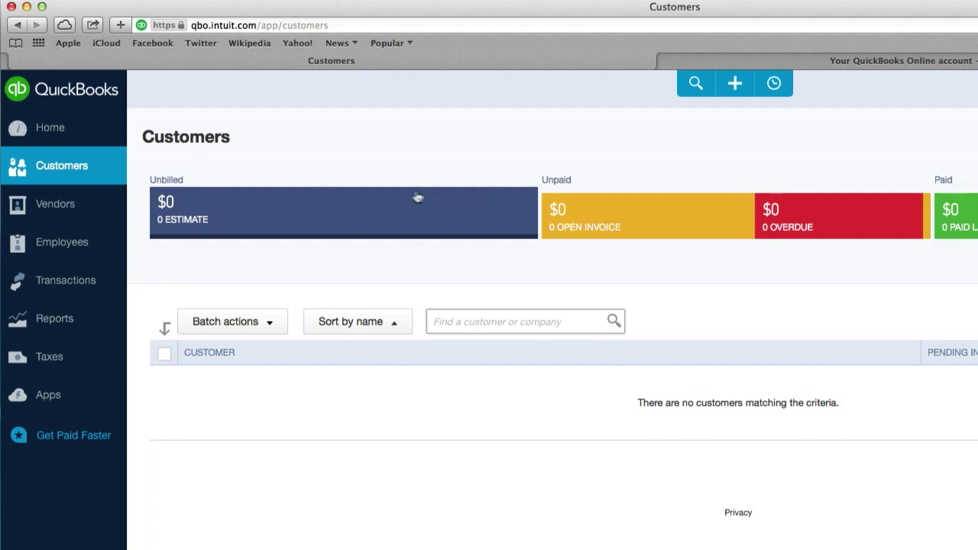
Start a new customer and click through the billing street, display name and email fields
click(487, 143)
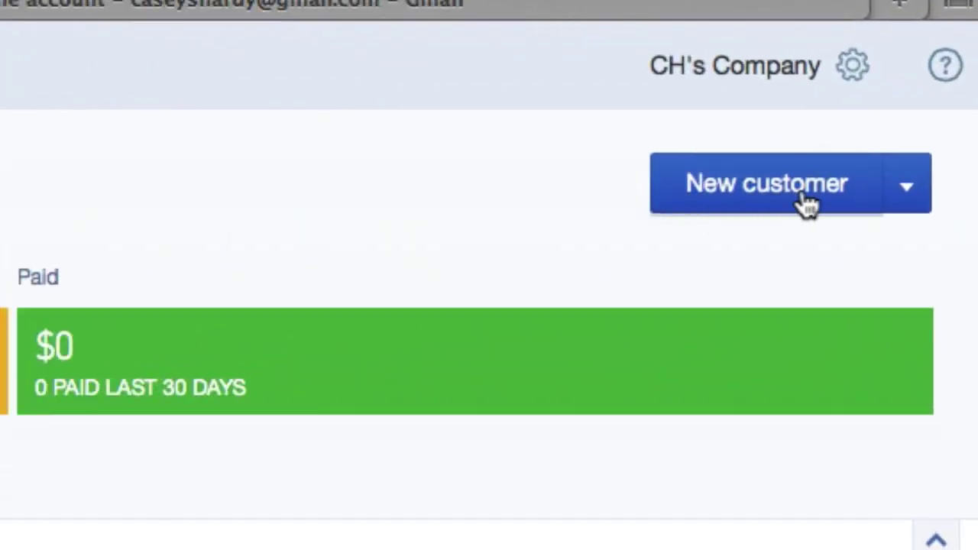
click(803, 200)
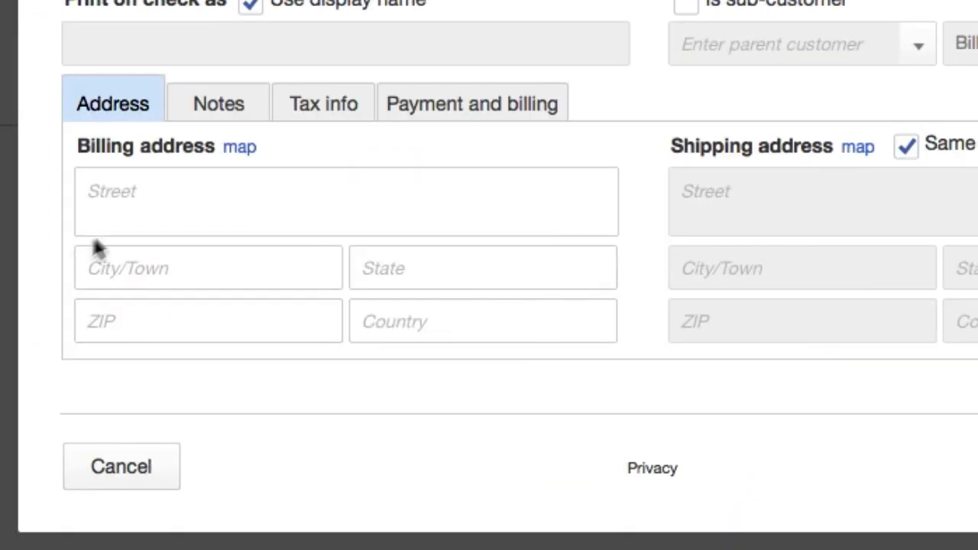
click(133, 196)
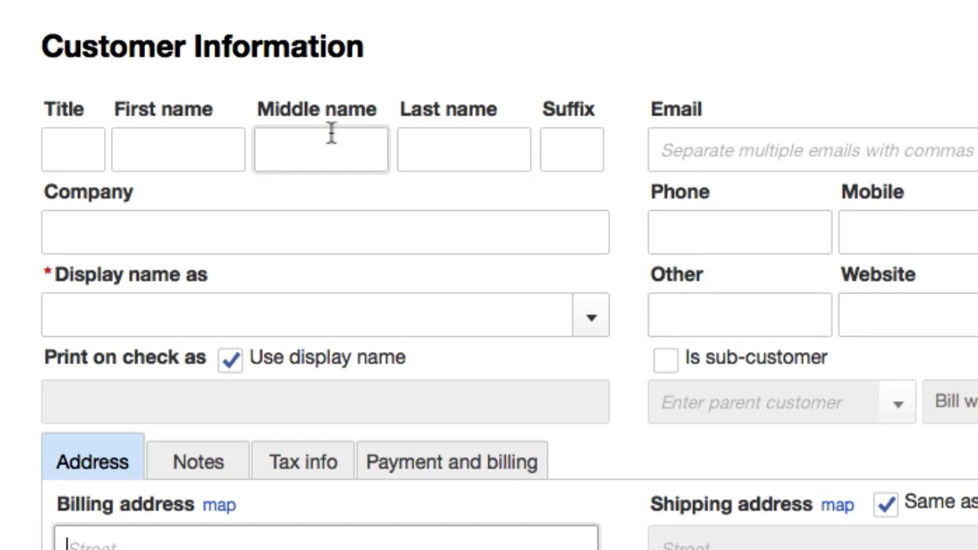
click(124, 314)
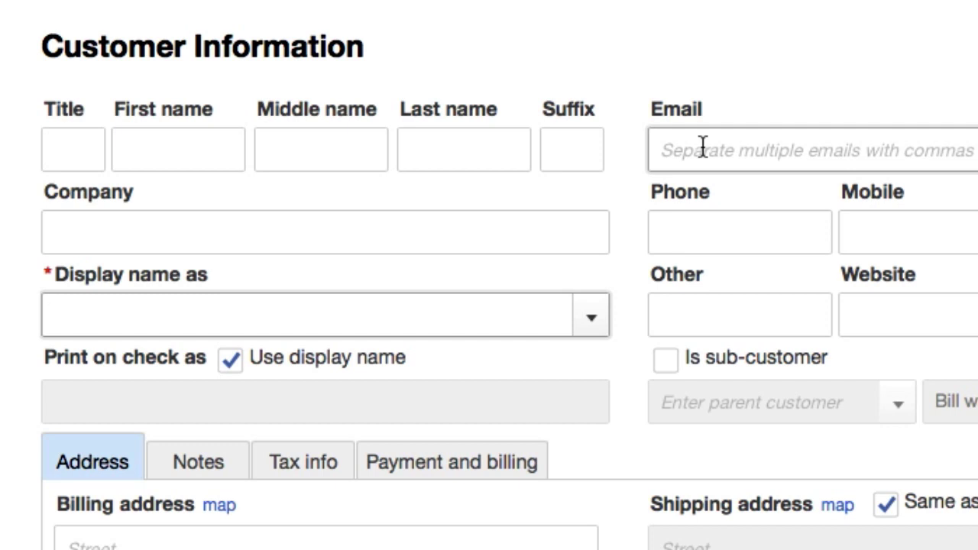
click(702, 147)
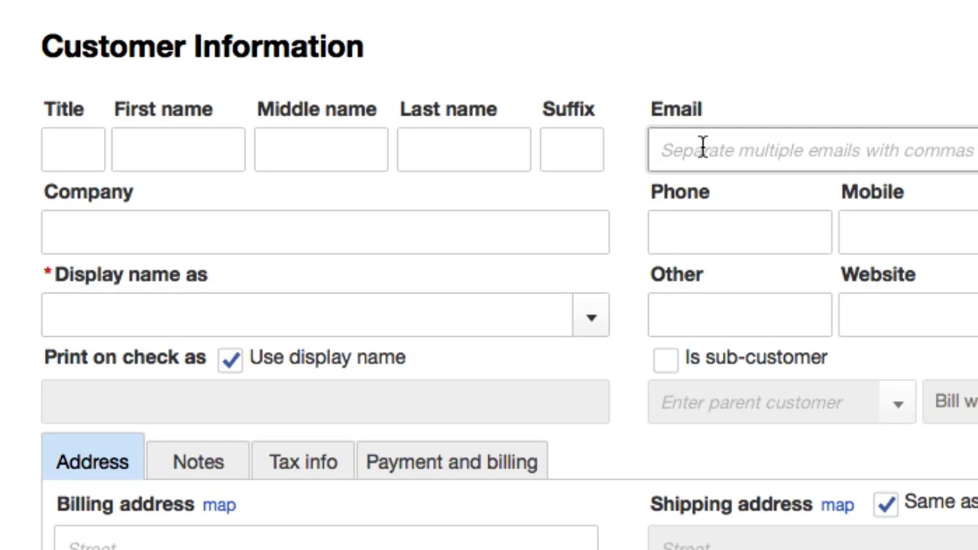
click(160, 141)
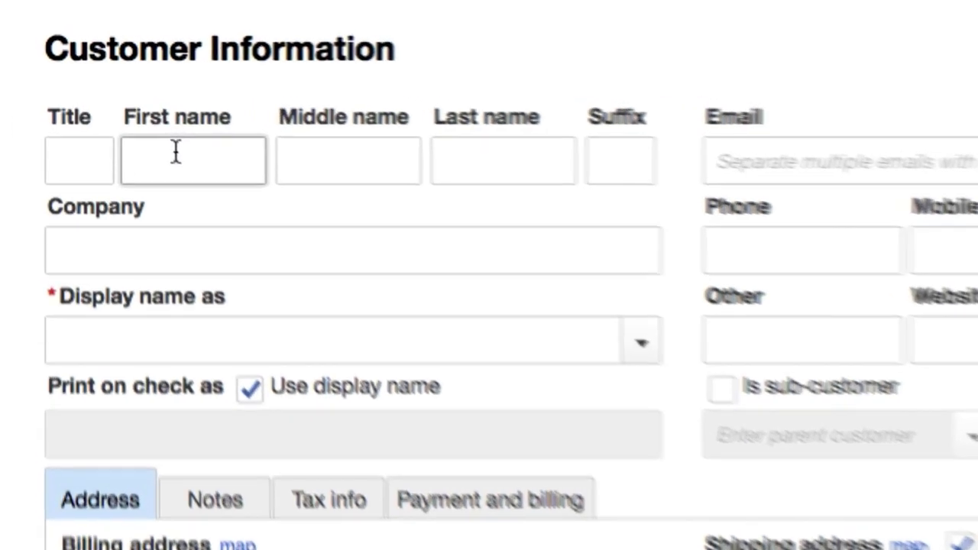
text(Eddi)
key(Tab)
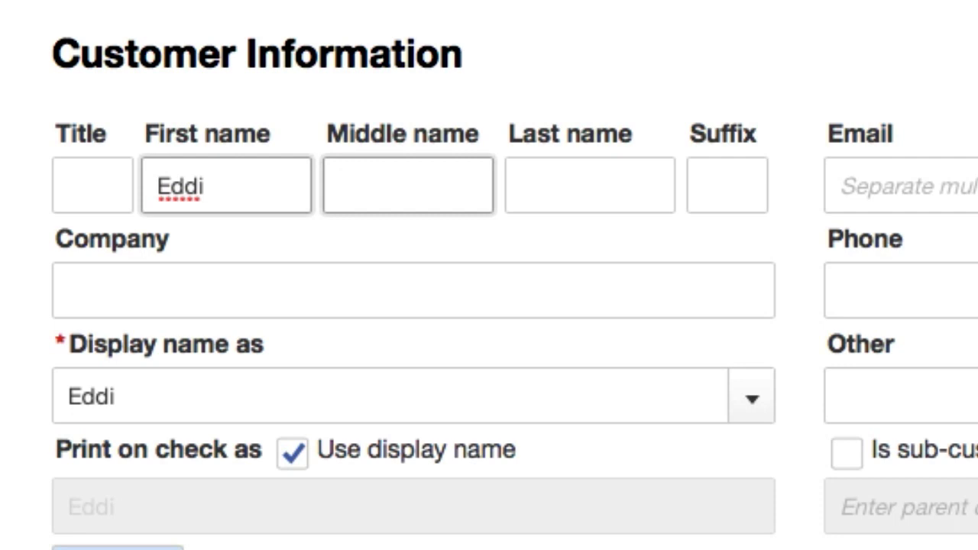
click(241, 203)
text(e)
click(532, 176)
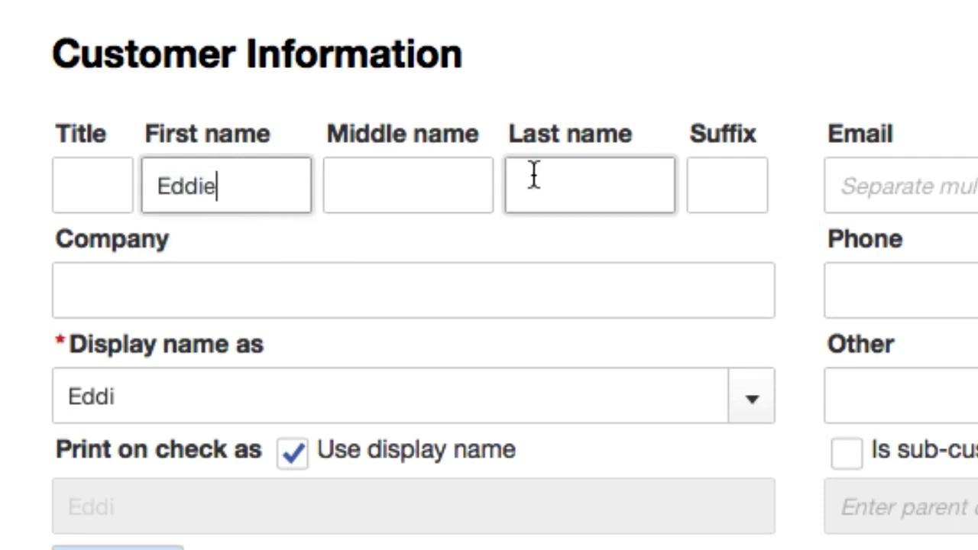
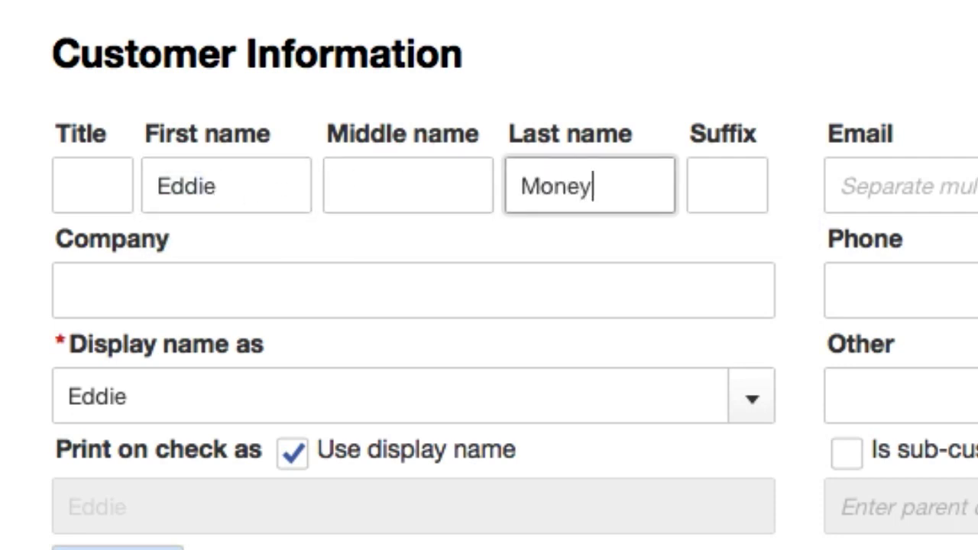
key(Tab)
Enter company name 'Eddie Money Plumbing', correcting the typo
click(305, 267)
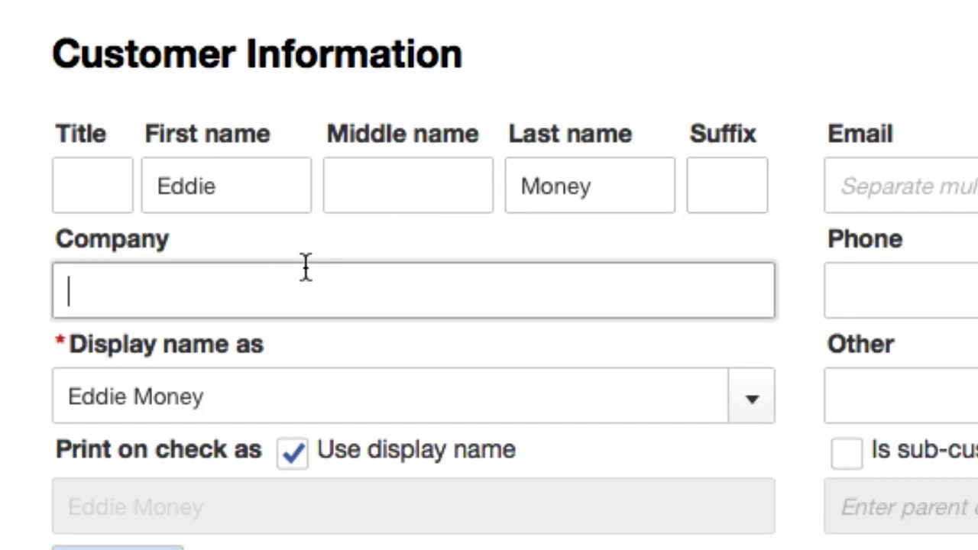
text(Eddie )
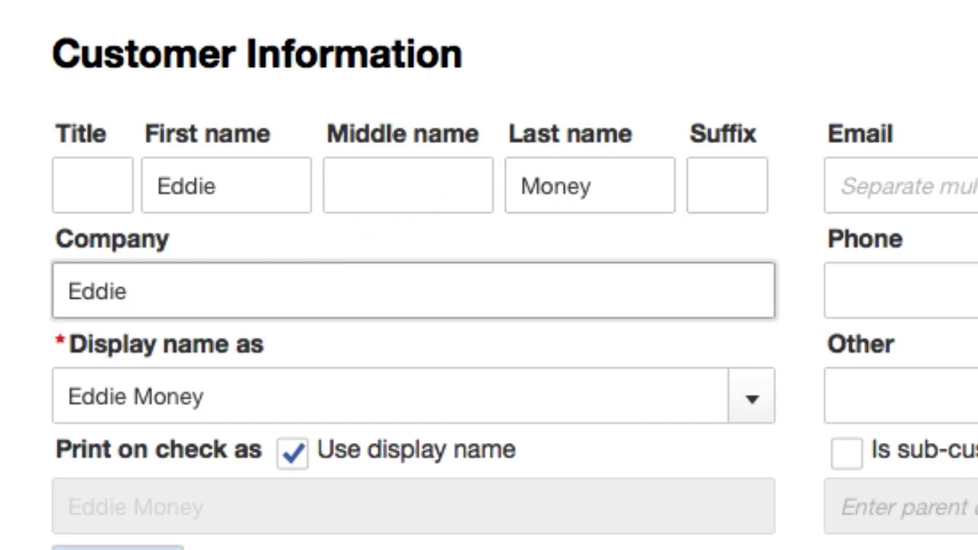
text(Money Pul)
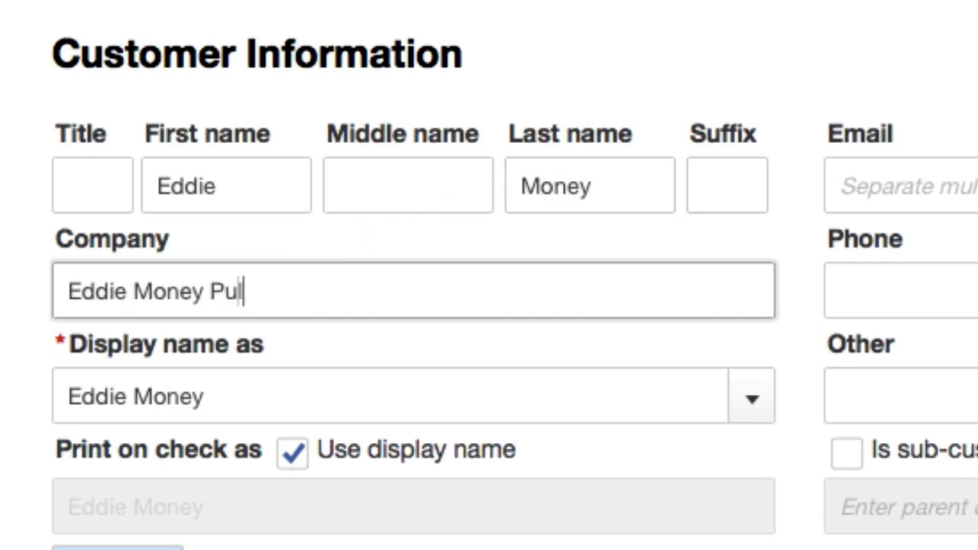
key(BackSpace)
key(BackSpace)
text(lum)
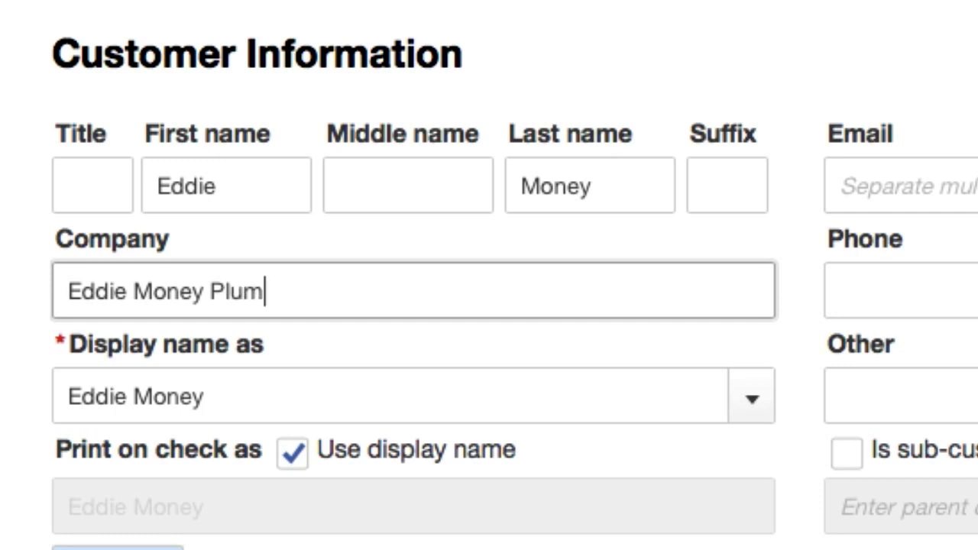
text(bing)
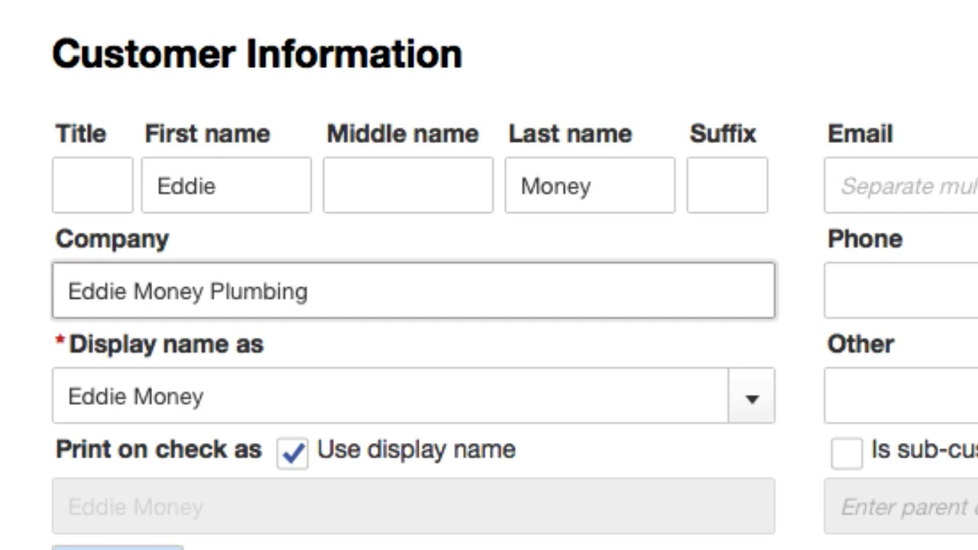
Choose 'Eddie Money Plumbing' from the Display name as list
click(267, 395)
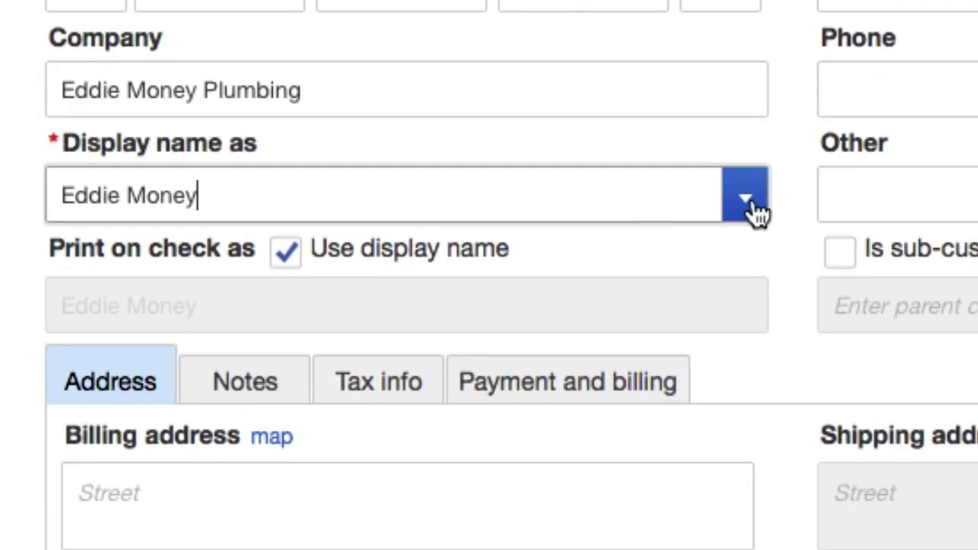
click(756, 403)
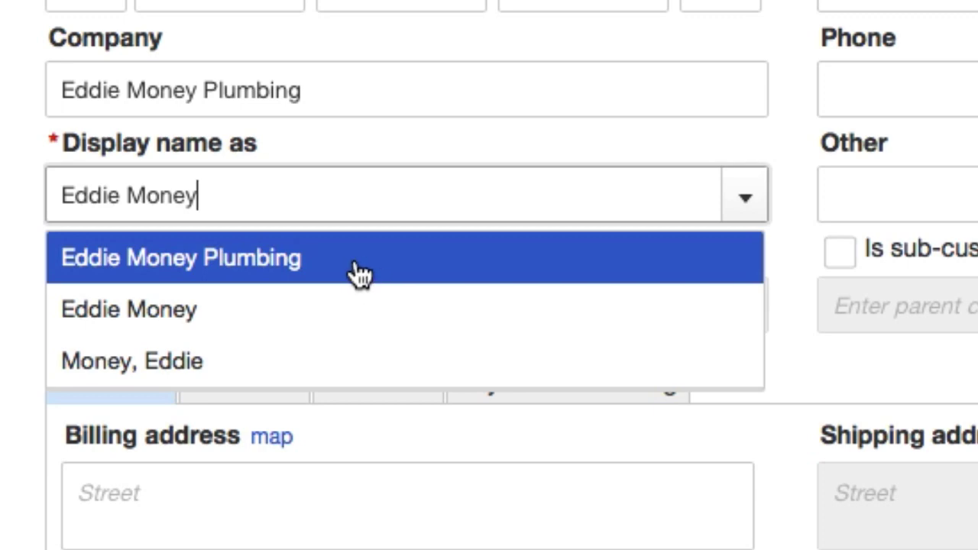
click(357, 273)
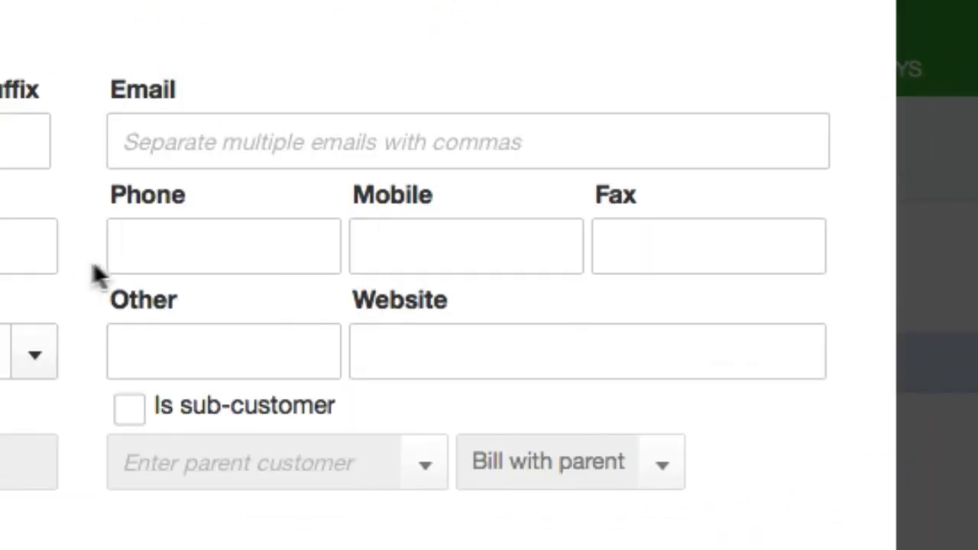
click(214, 145)
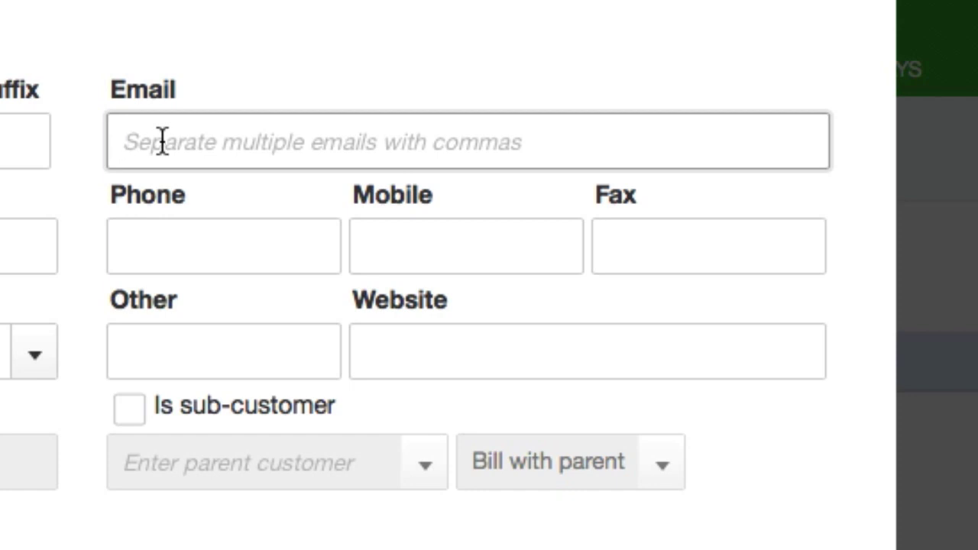
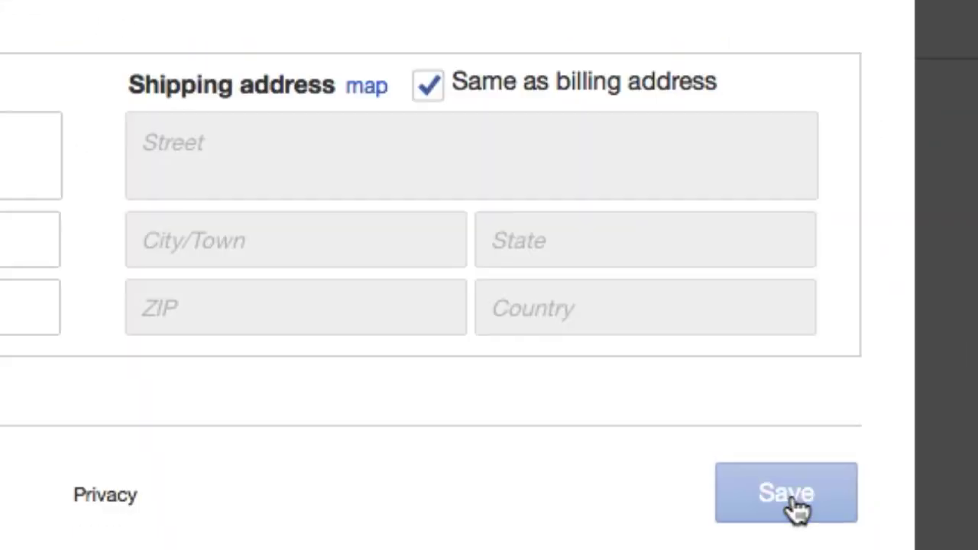
Save the new customer and view the other actions available for it
click(790, 506)
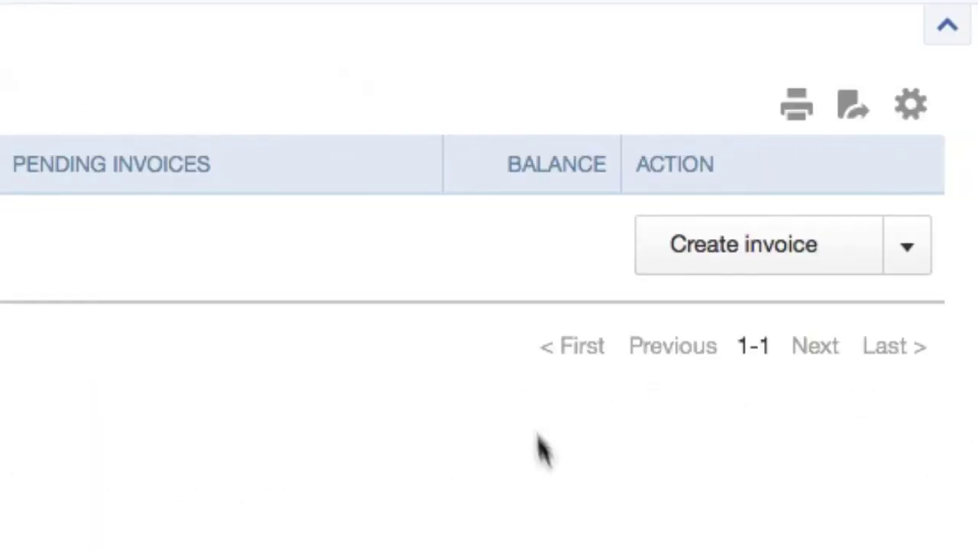
click(908, 248)
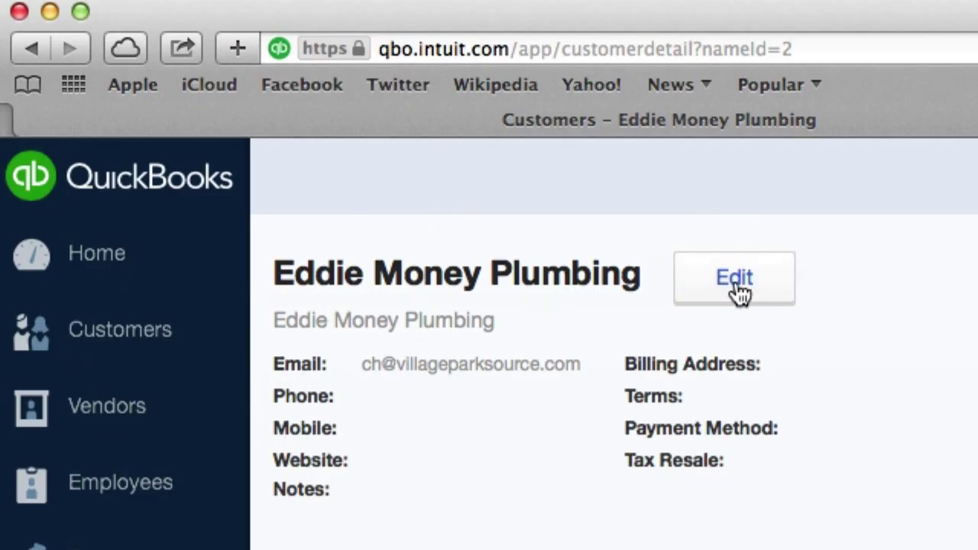
Re-save the customer record with no phone number and return to the Customers list
click(736, 291)
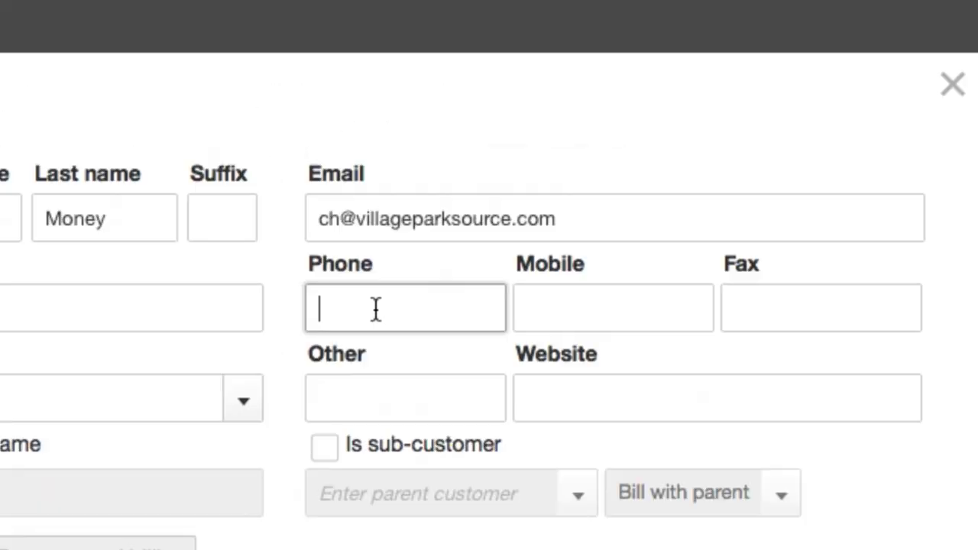
text(234234)
key(BackSpace)
key(BackSpace)
key(BackSpace)
key(BackSpace)
key(BackSpace)
key(BackSpace)
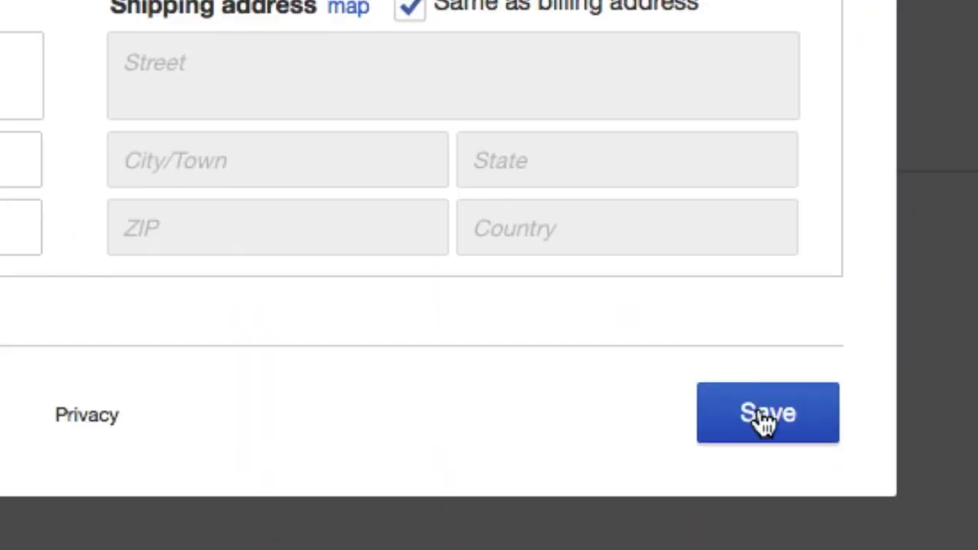
click(756, 413)
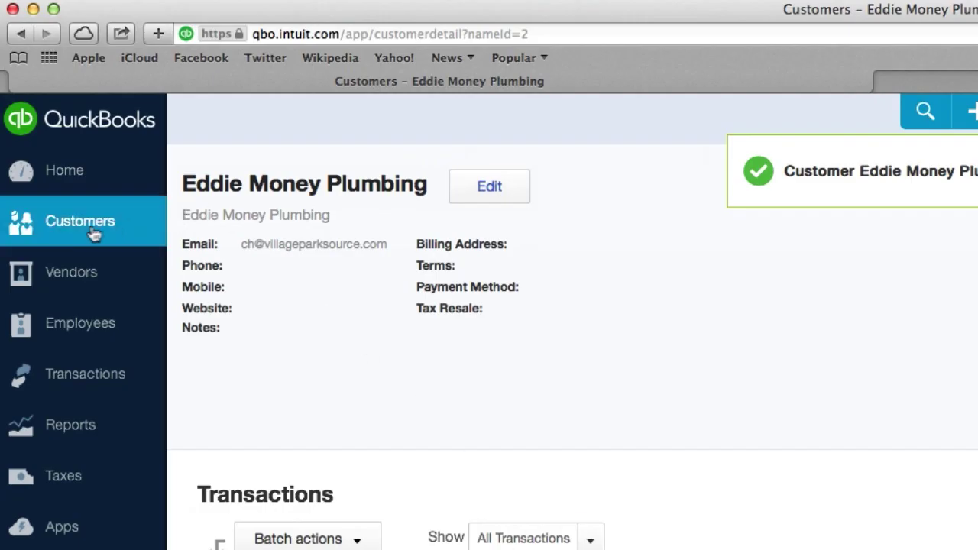
click(93, 234)
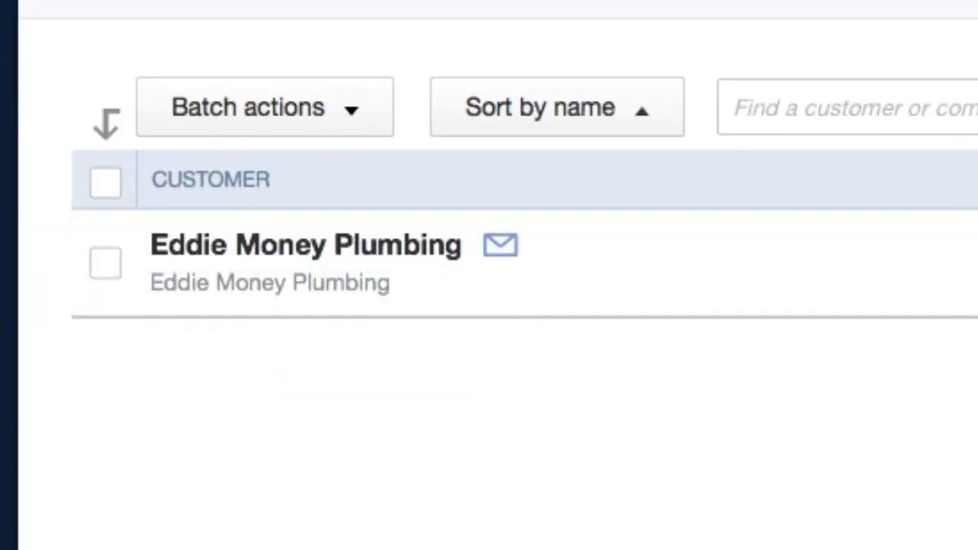